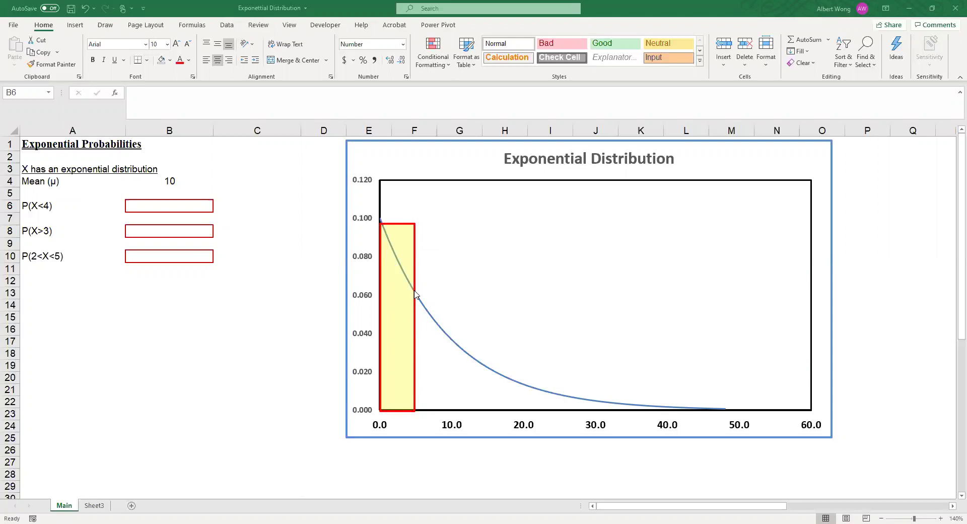
Calculate P(X<4) in cell B6 with the formula =EXPON.DIST(4,1/10,TRUE).
left_click(173, 206)
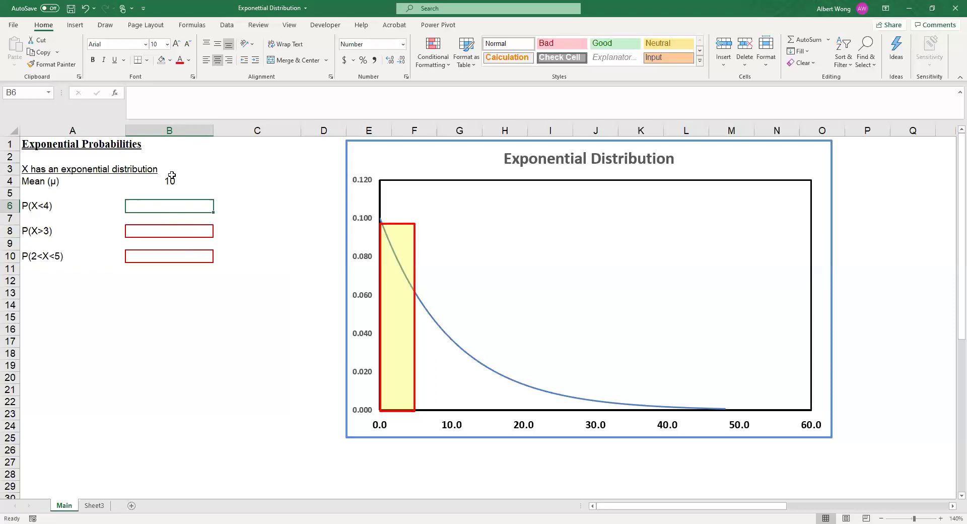
type("`=")
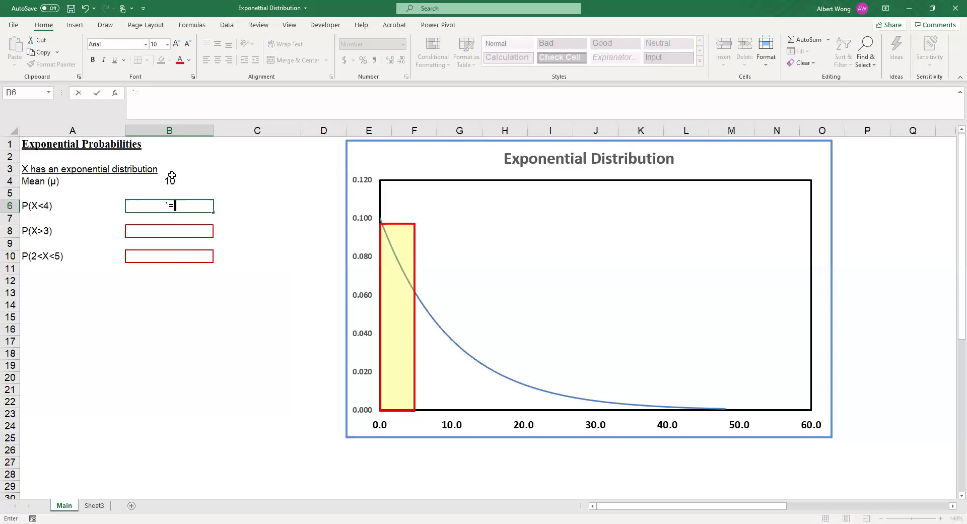
type("expon.dist(")
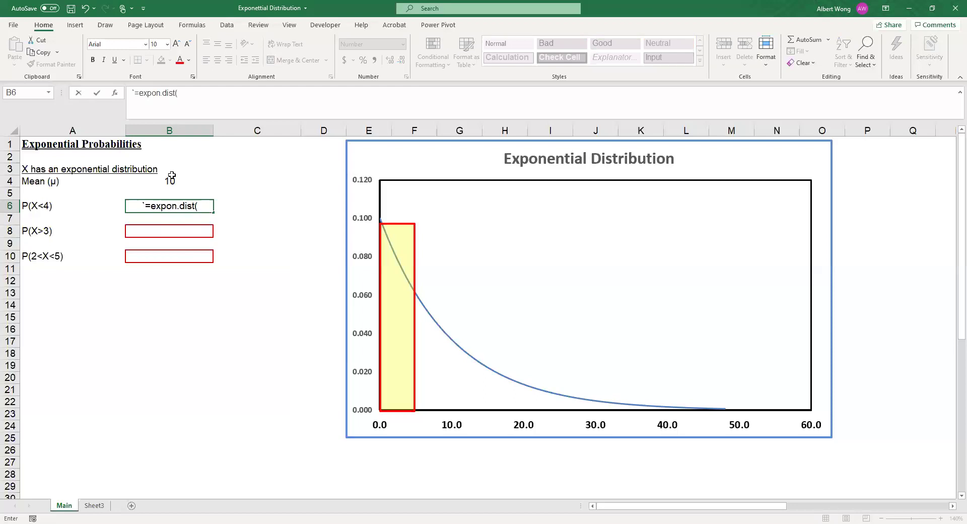
type("4,")
type("1/10")
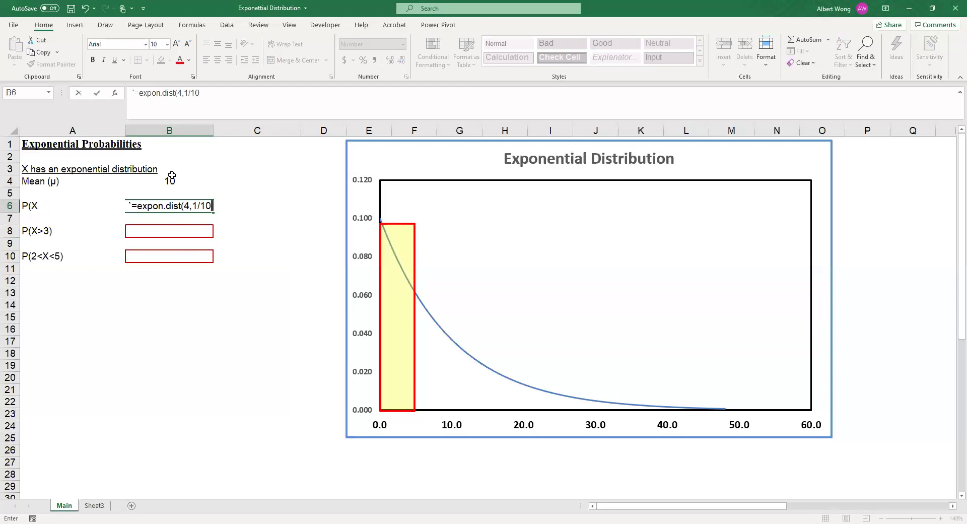
type(",")
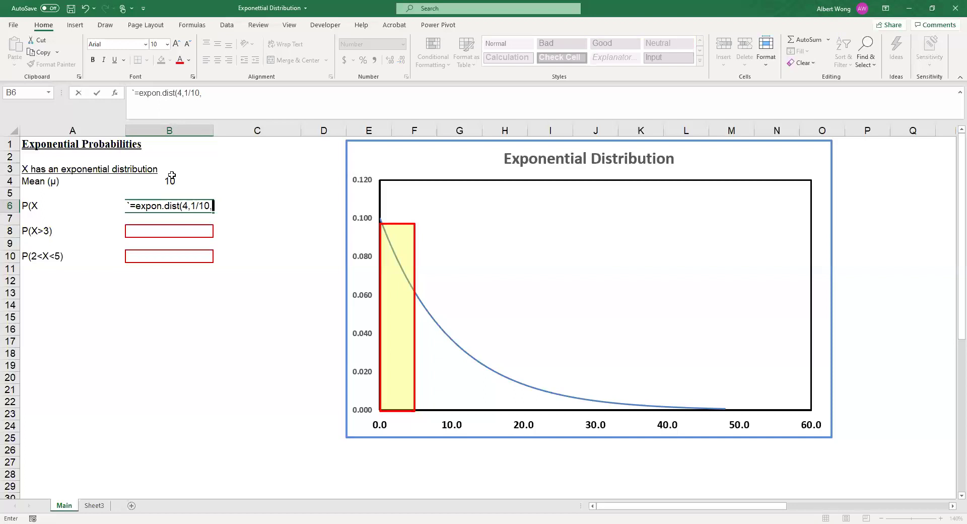
type("true")
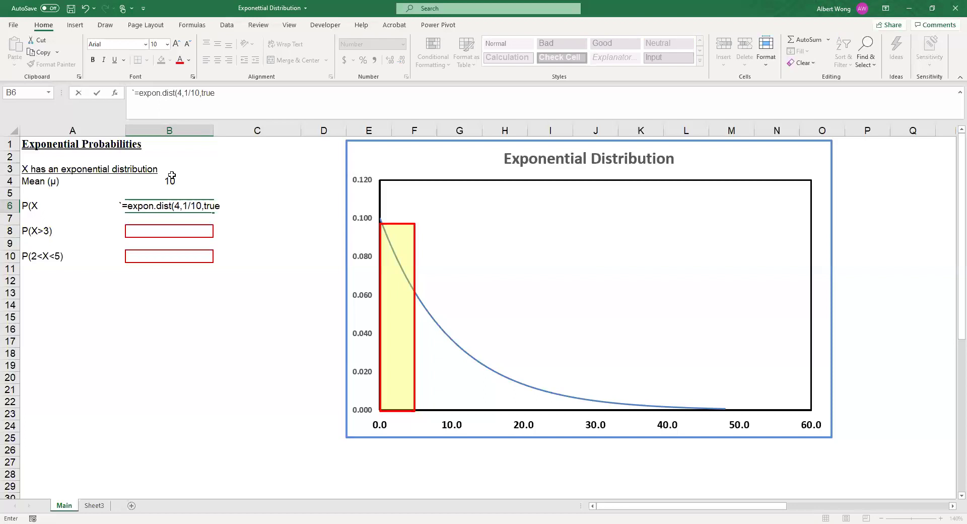
type(")")
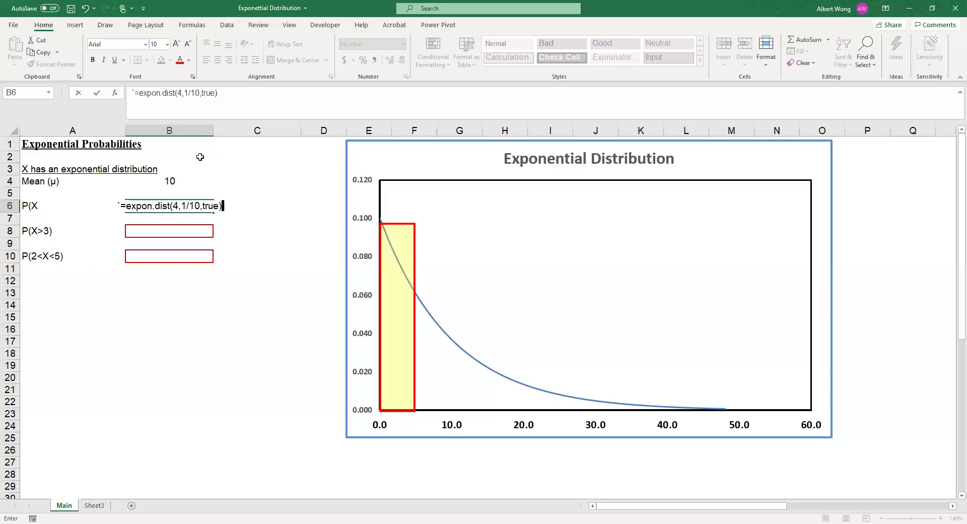
left_click(149, 92)
key("BackSpace")
key("Return")
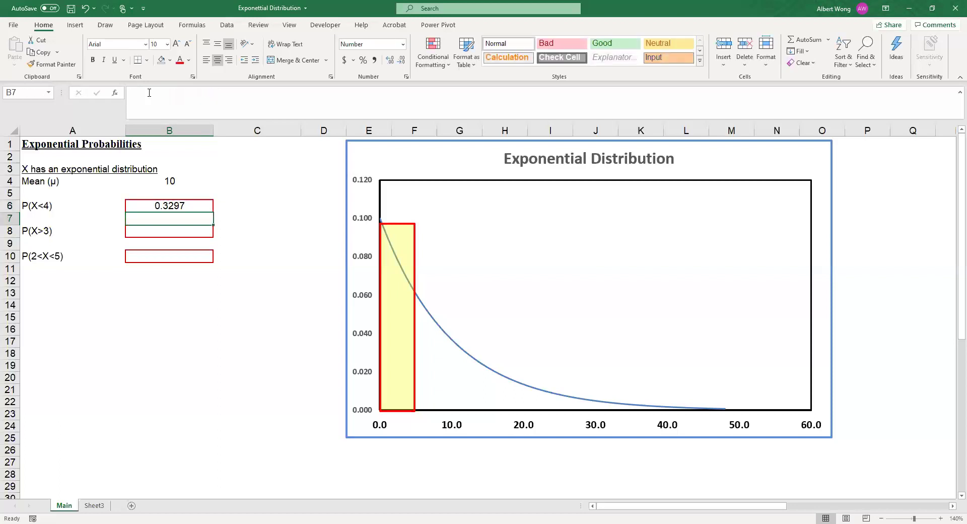
left_click(188, 207)
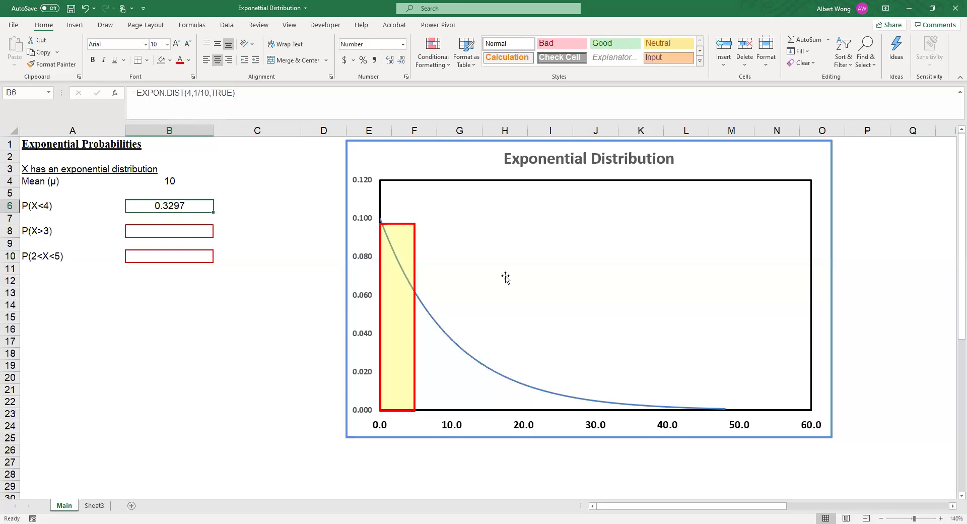
Reposition and resize the chart's yellow rectangle to span x from about 3 to 49 and reach about 0.075 high.
left_click(395, 225)
left_click_drag(395, 225, 414, 225)
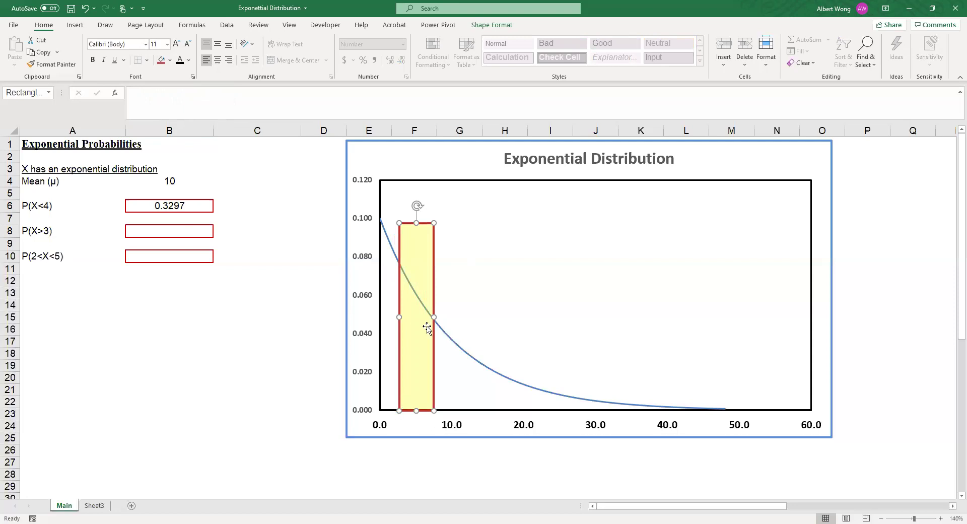
left_click_drag(434, 317, 735, 325)
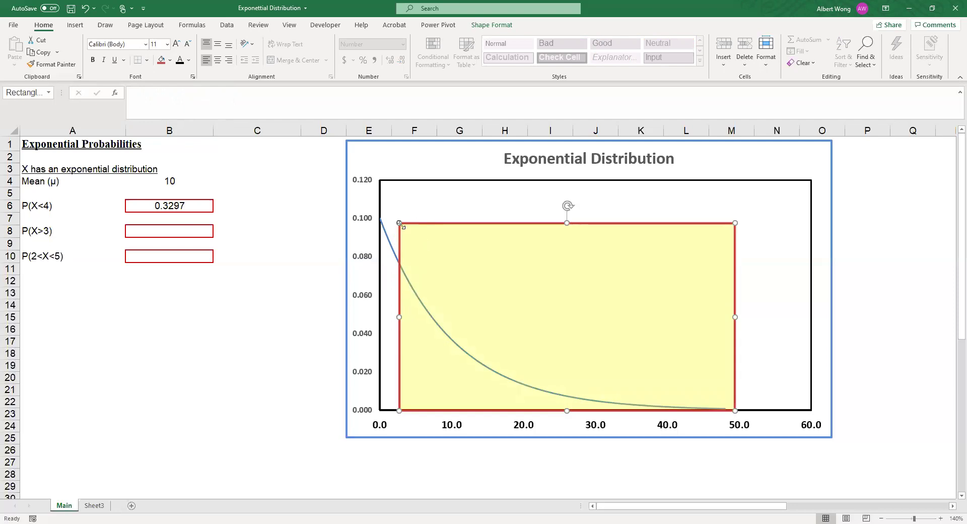
left_click_drag(399, 224, 399, 266)
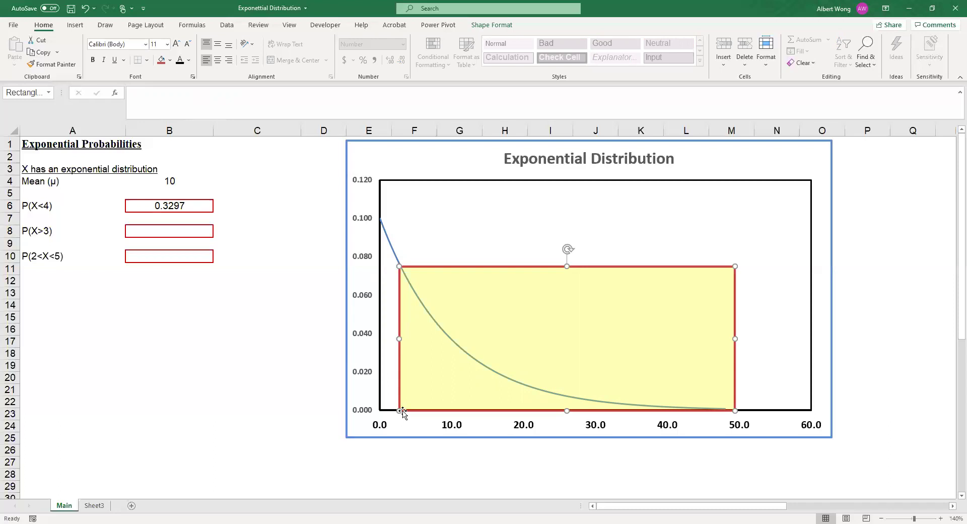
Calculate P(X>3) in cell B8 with the formula =1-EXPON.DIST(3,1/10,TRUE).
left_click(143, 231)
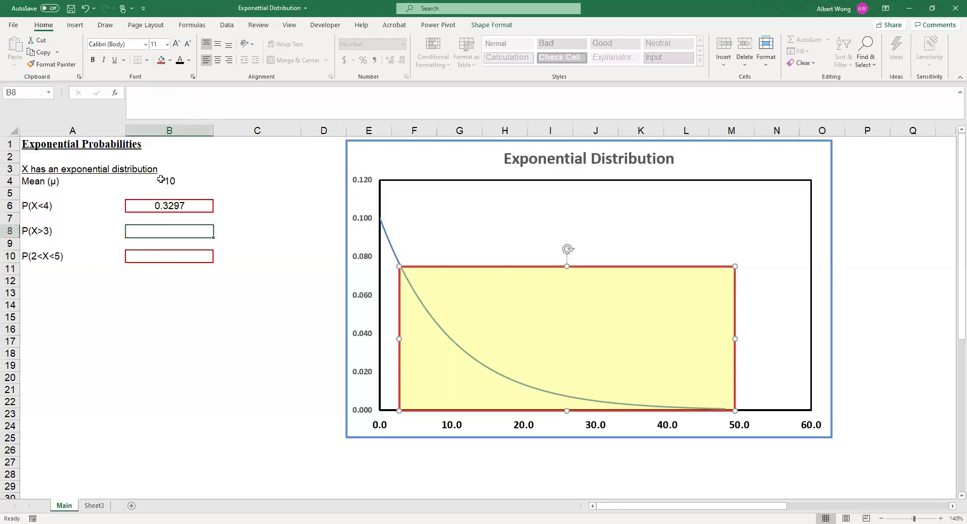
key("F2")
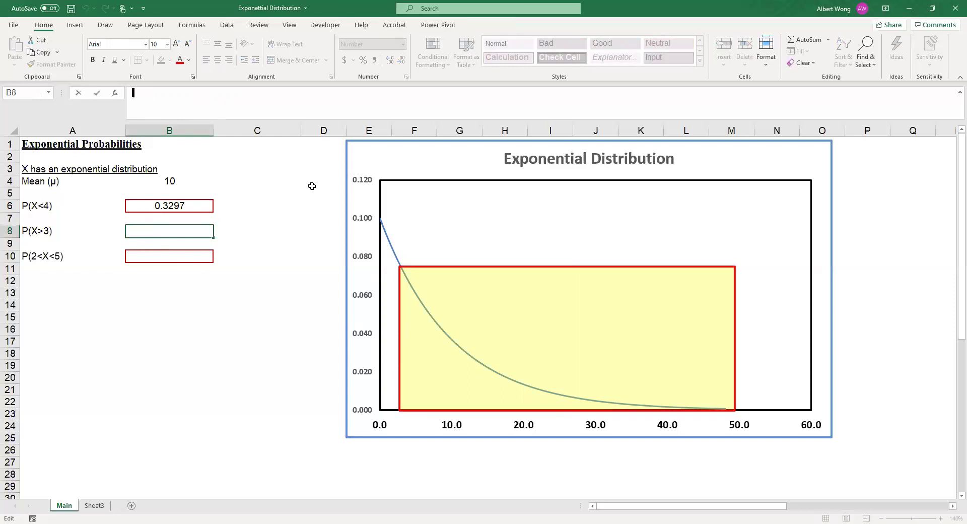
type("=1-")
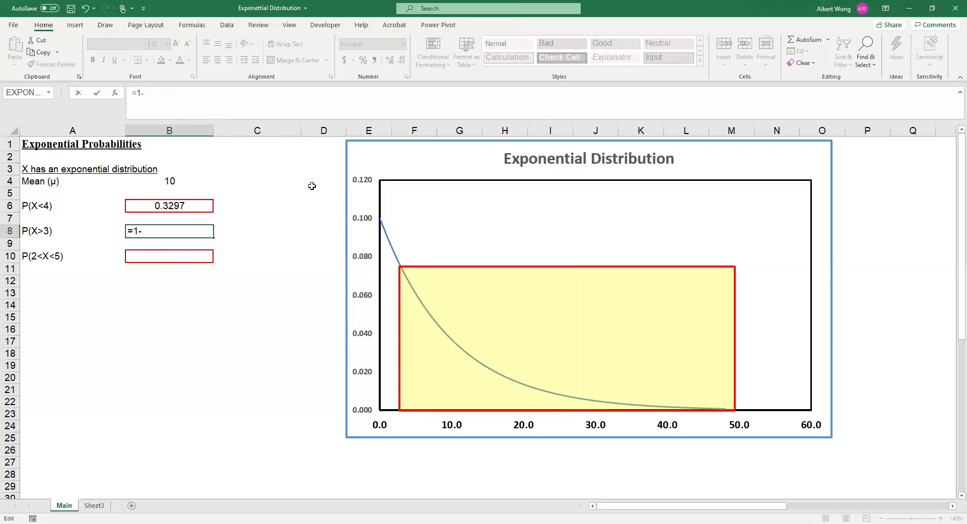
type("expon.")
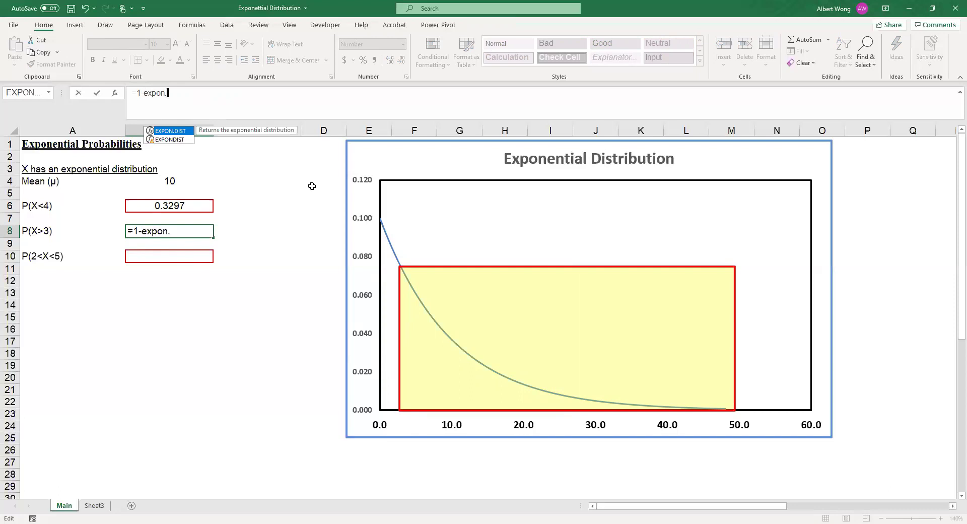
type("dist(")
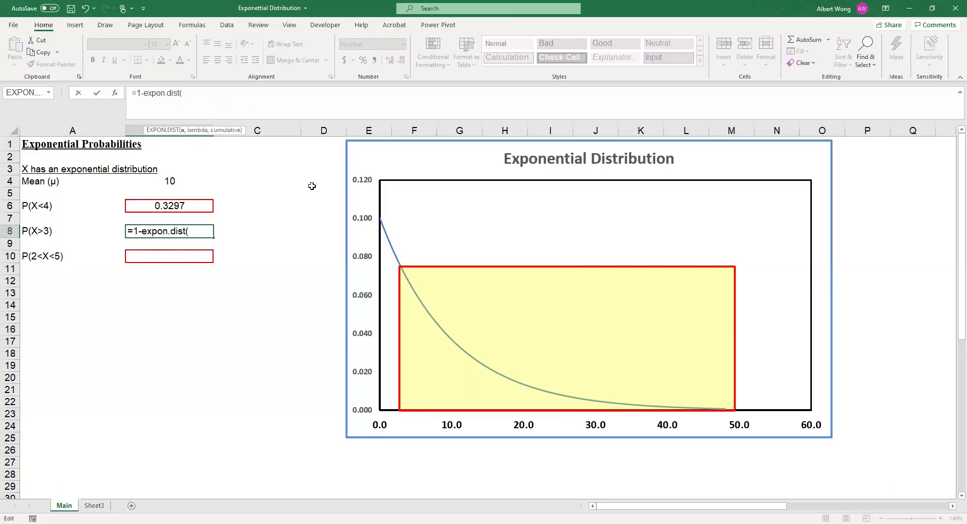
type("3,1/10")
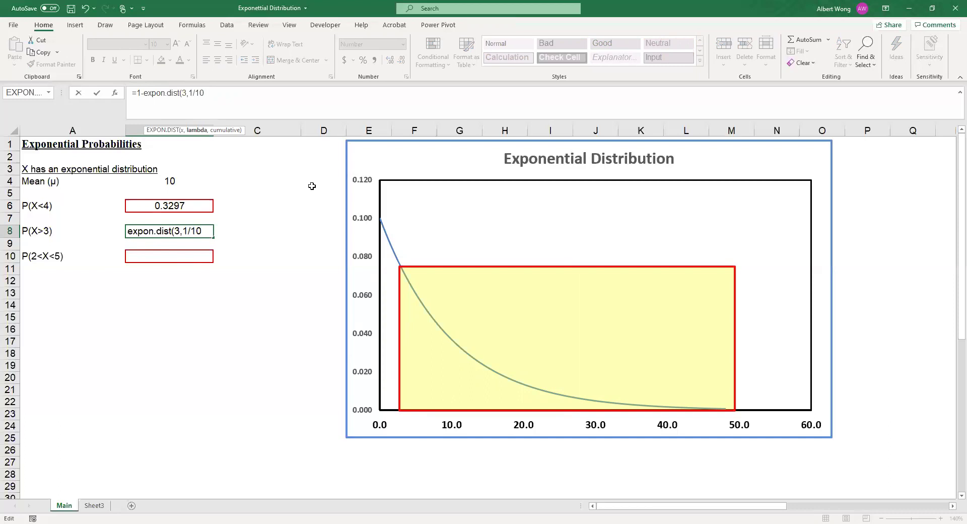
type(",true)")
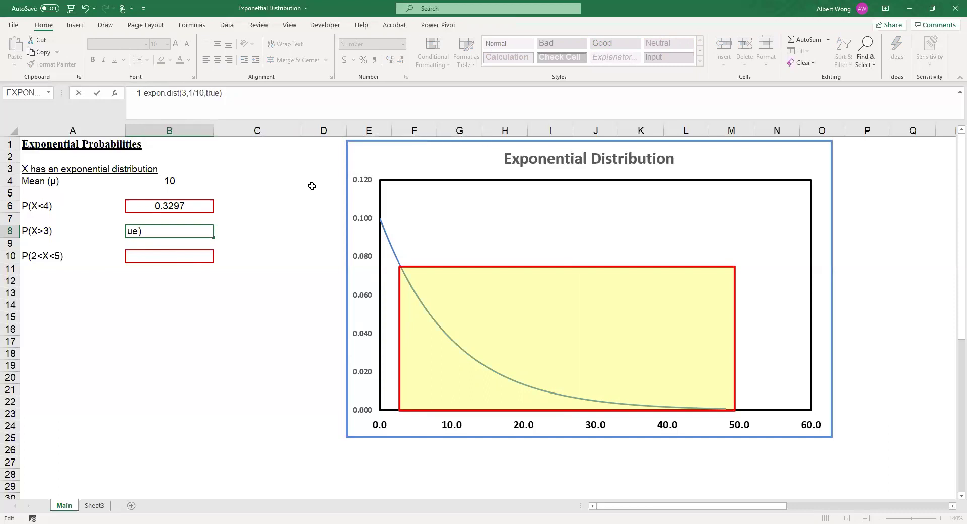
key("Return")
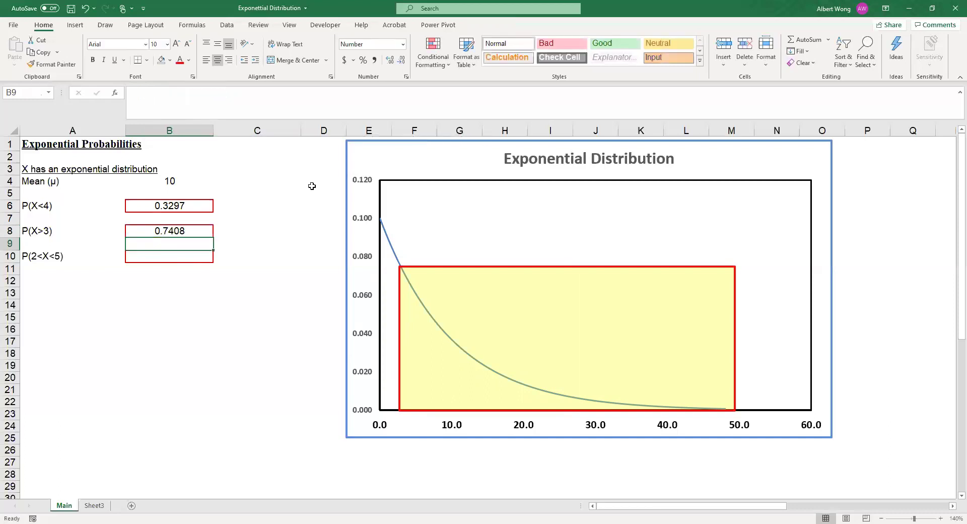
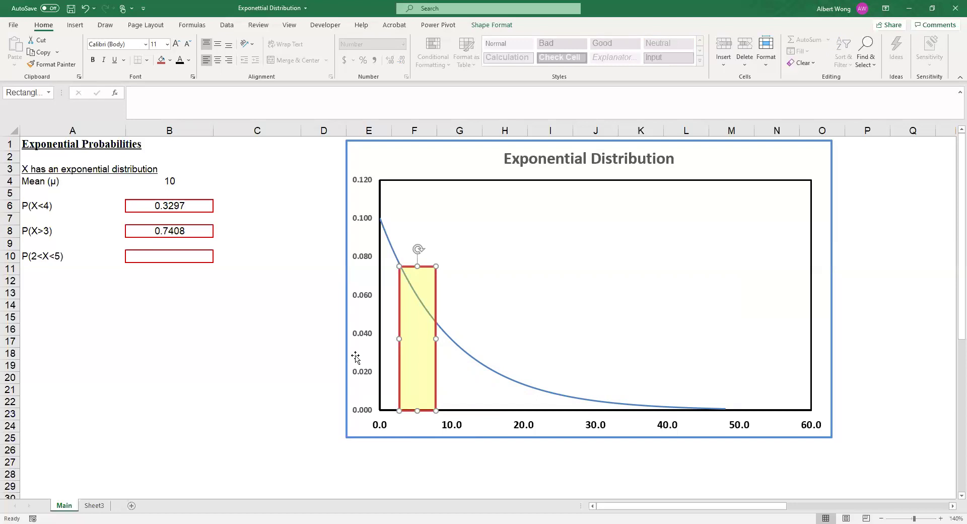
Calculate P(2<X<5) in cell B10 with the formula =EXPON.DIST(5,1/10,TRUE)-EXPON.DIST(2,1/10,TRUE).
left_click(175, 259)
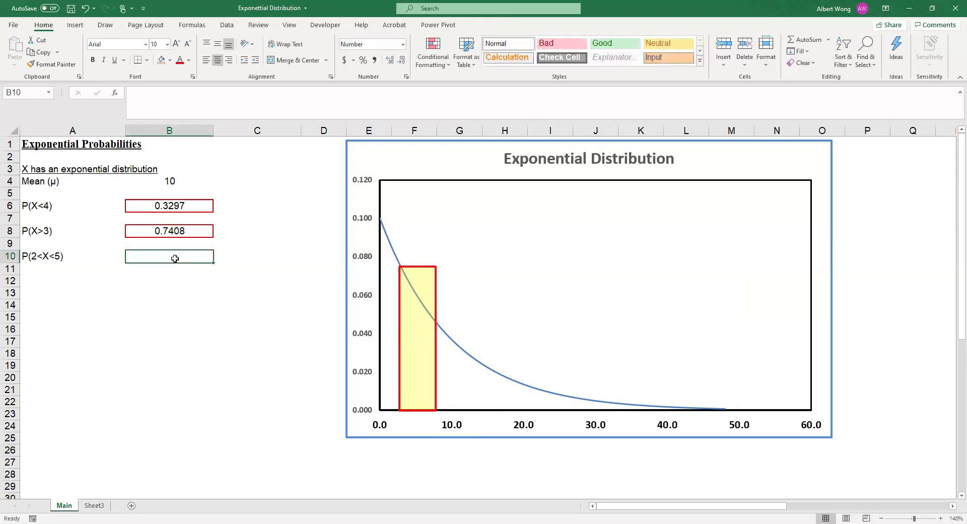
type("=")
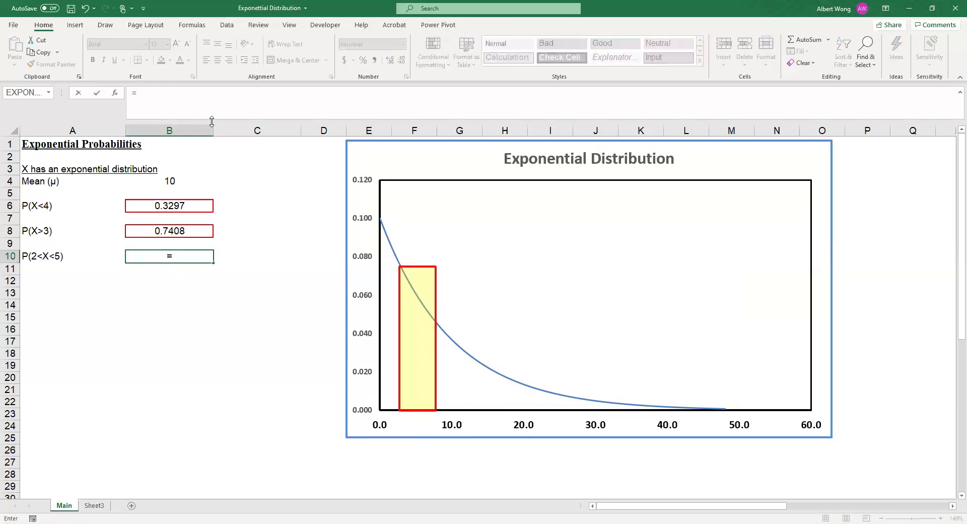
type("expom")
key("BackSpace")
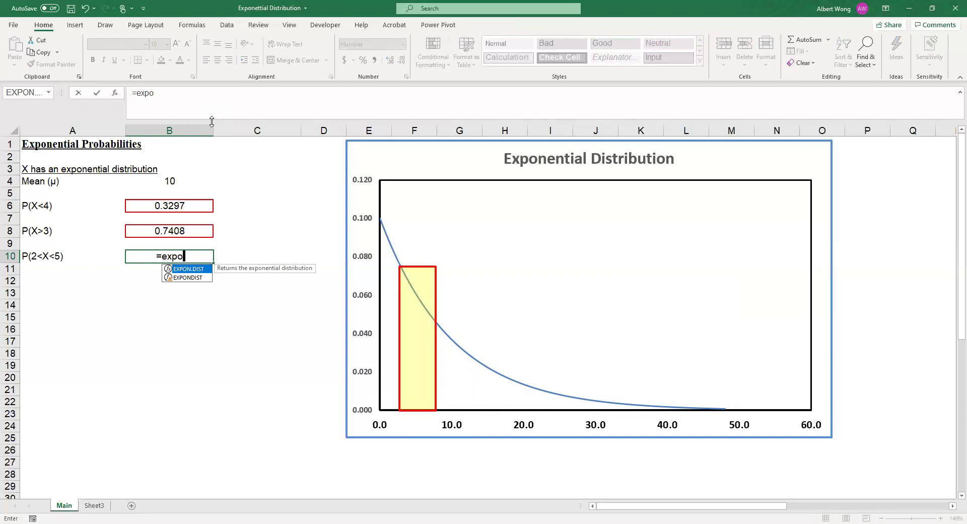
type("n.dist(5,1/10,true)-")
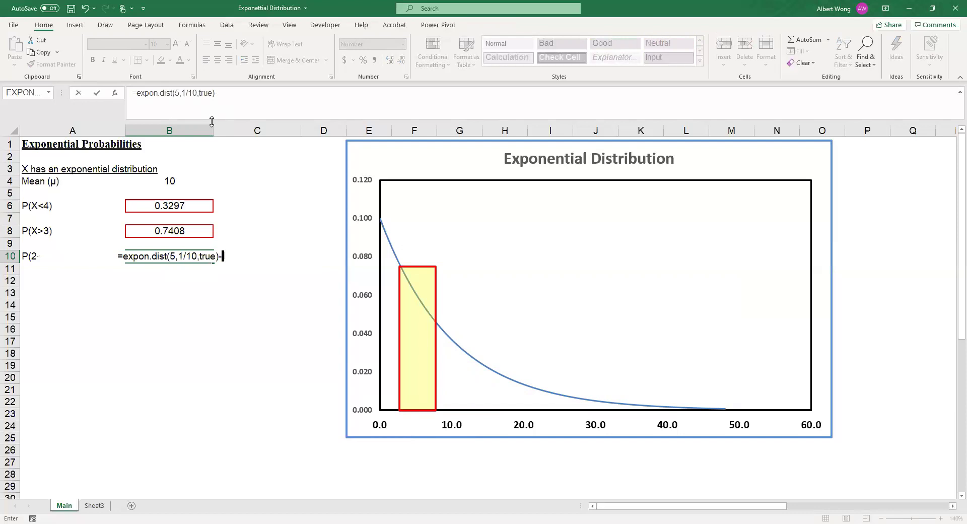
type("expon.")
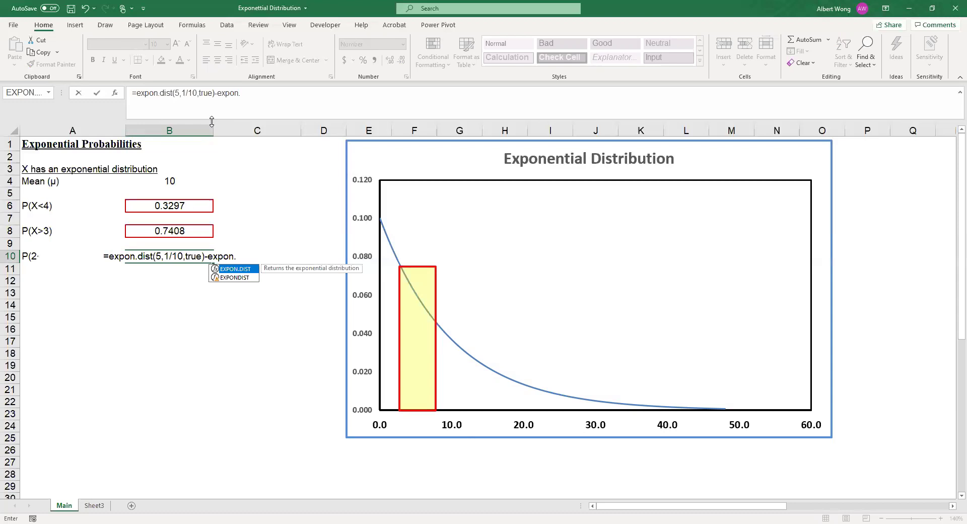
type("dist(2")
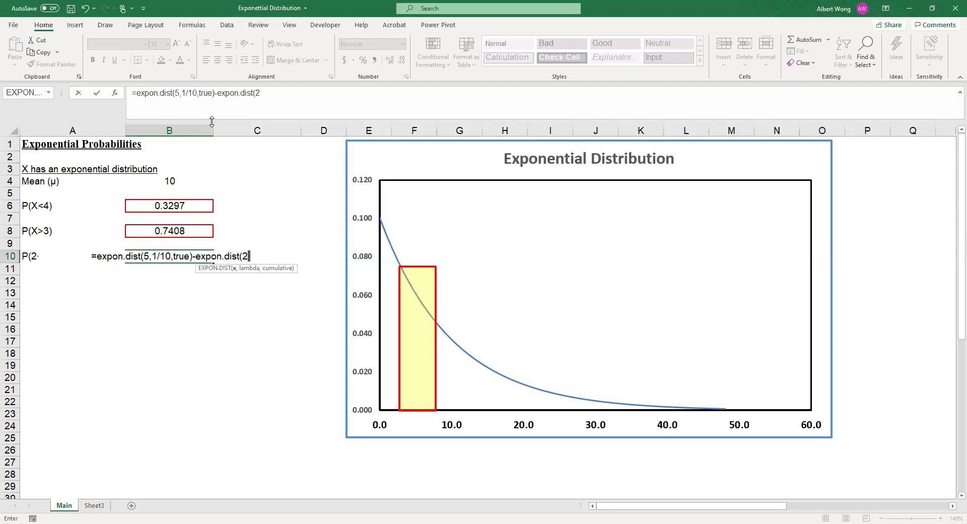
type(",1/10,true)")
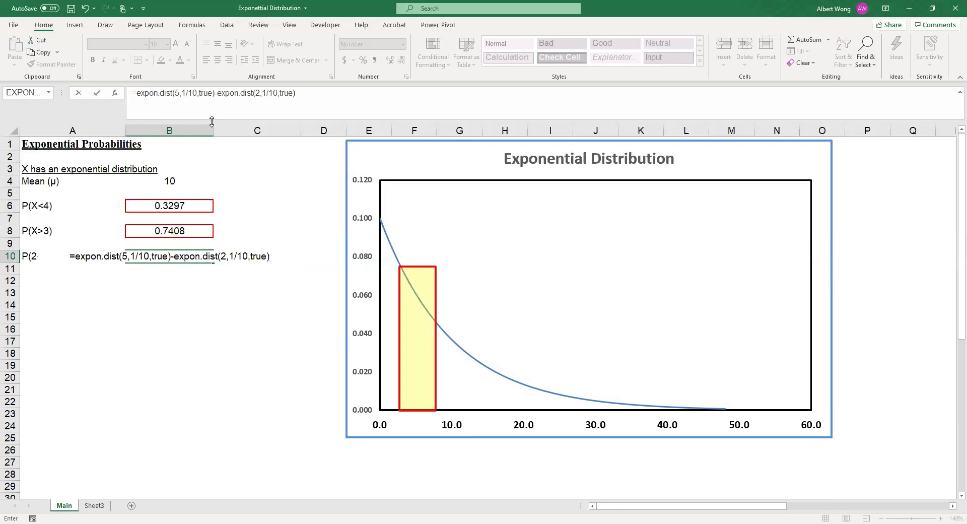
key("Return")
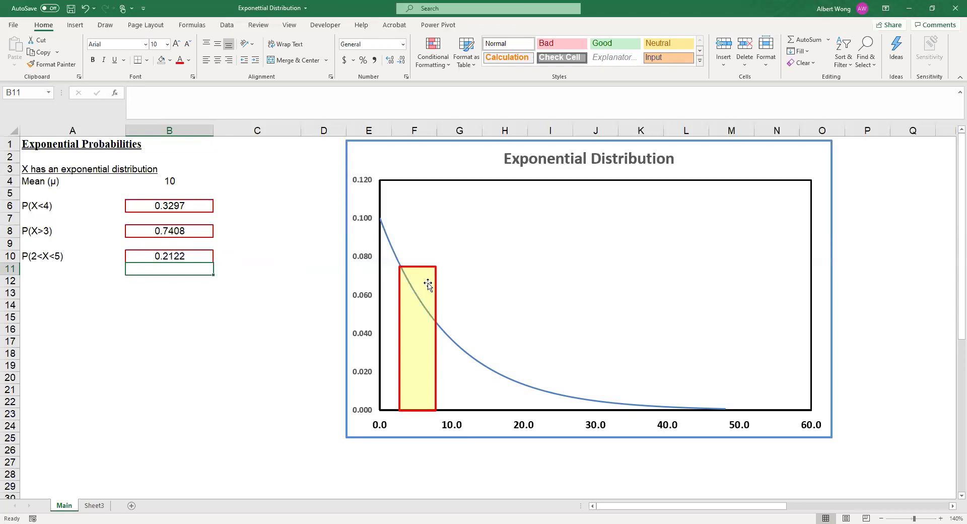
Open the P(X<4) formula in cell B6 for editing and select its lambda argument 1/10.
left_click(169, 204)
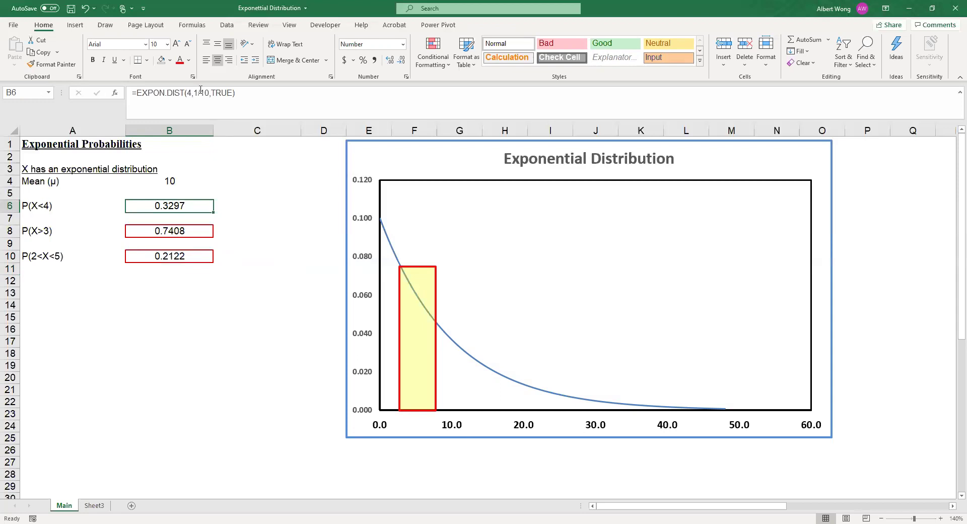
left_click_drag(193, 93, 209, 94)
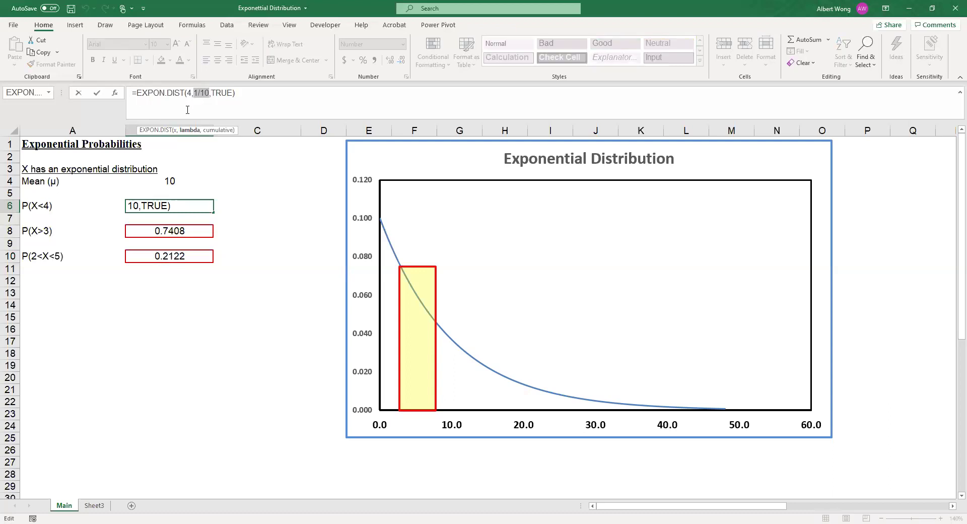